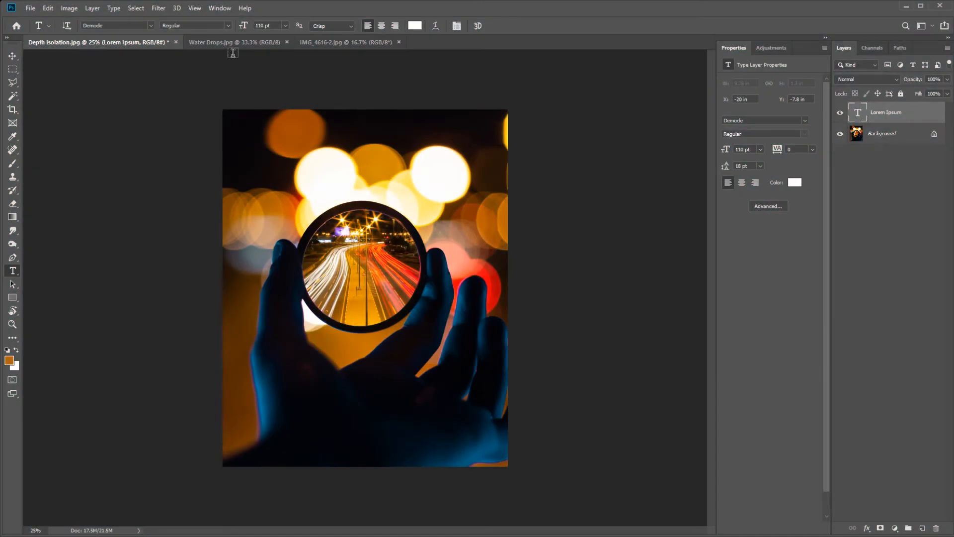
# Look over the Water Drops and Depth isolation example images, and switch to the IMG_4616-2.jpg document.
pyautogui.click(242, 44)
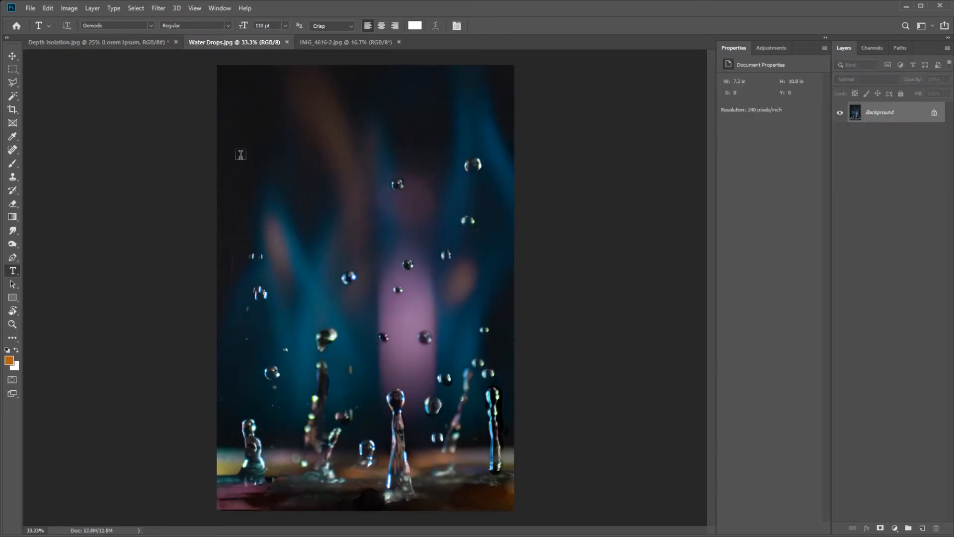
pyautogui.click(128, 44)
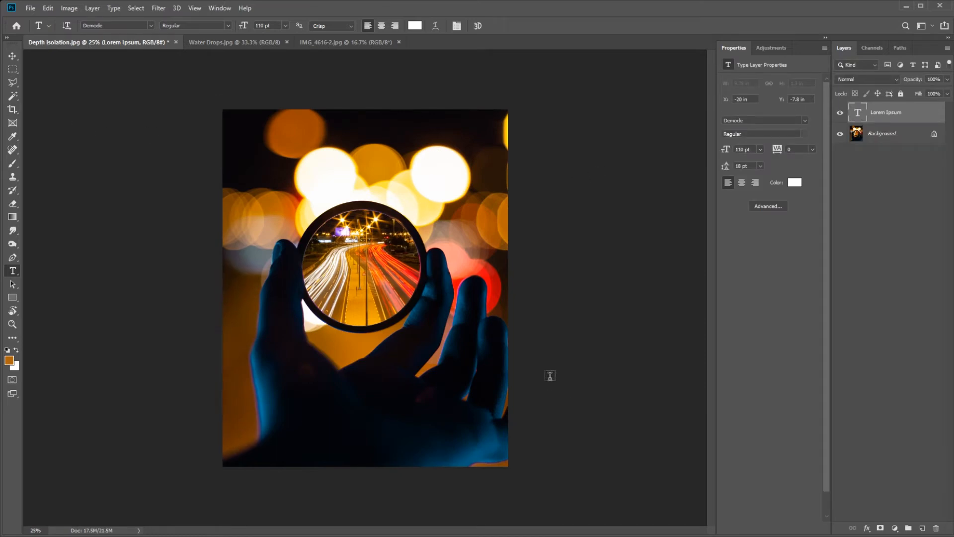
pyautogui.click(355, 43)
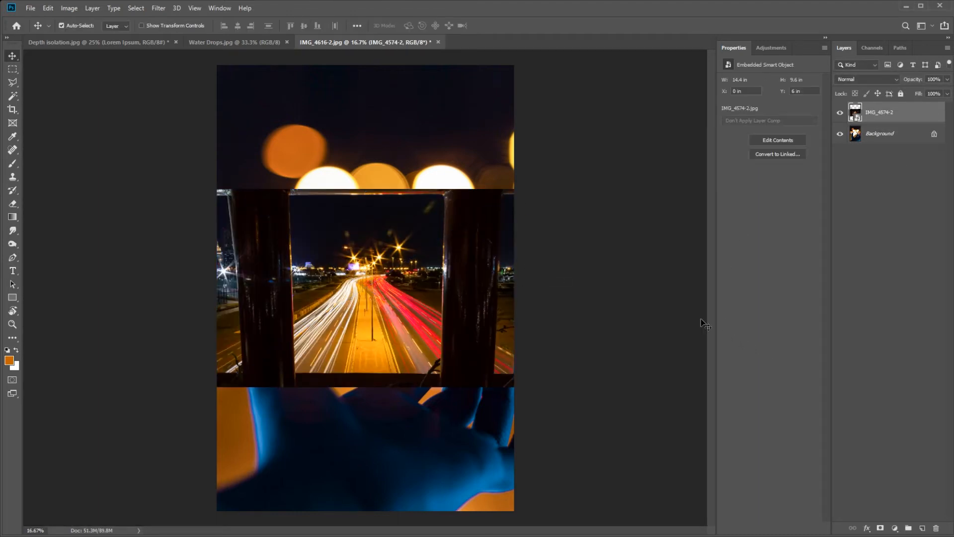
# Move the highway photo layer IMG_4574-2 up and down over the hand photo.
pyautogui.moveTo(467, 229); pyautogui.dragTo(498, 370)
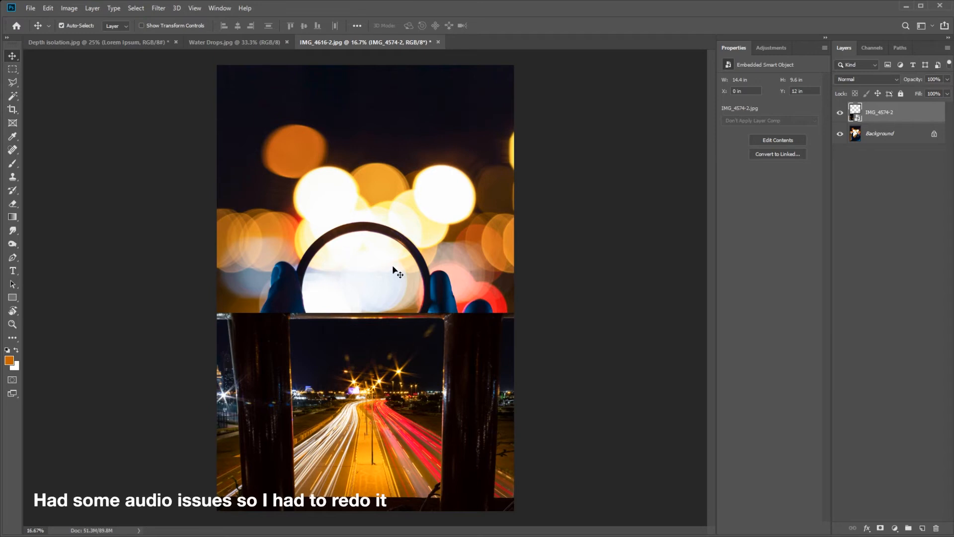
pyautogui.moveTo(424, 409); pyautogui.dragTo(412, 314)
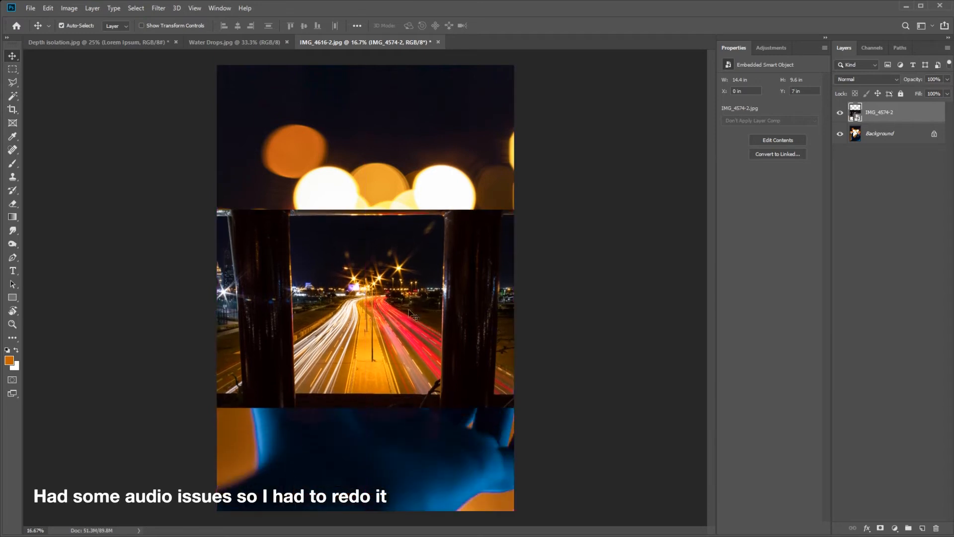
pyautogui.hotkey('ctrl', 'z')
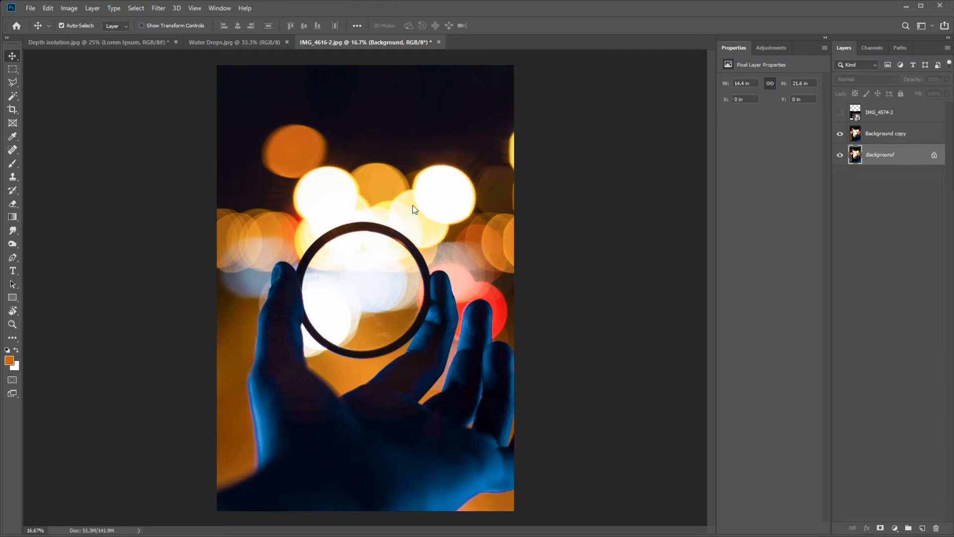
# Delete the original Background layer and add a layer mask to the Background copy layer.
pyautogui.press('Delete')
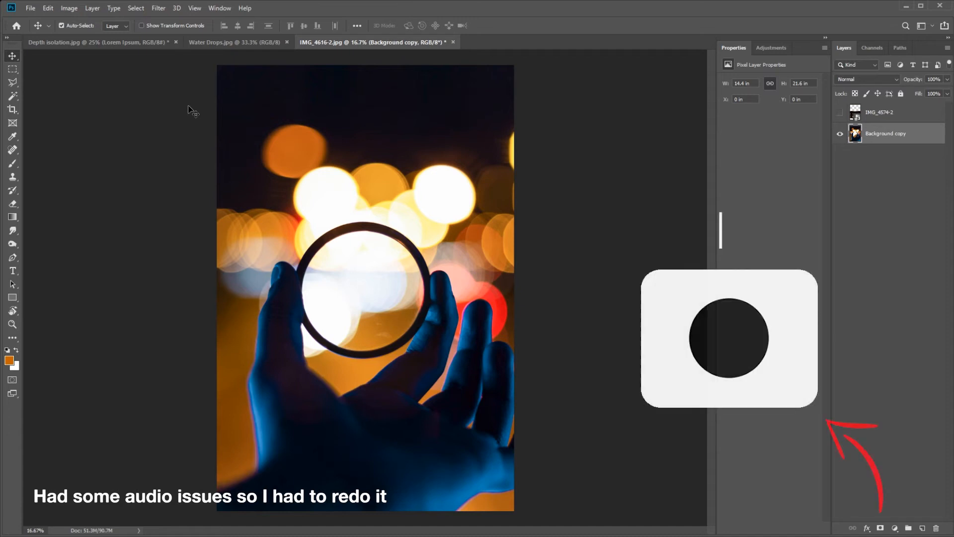
pyautogui.click(879, 529)
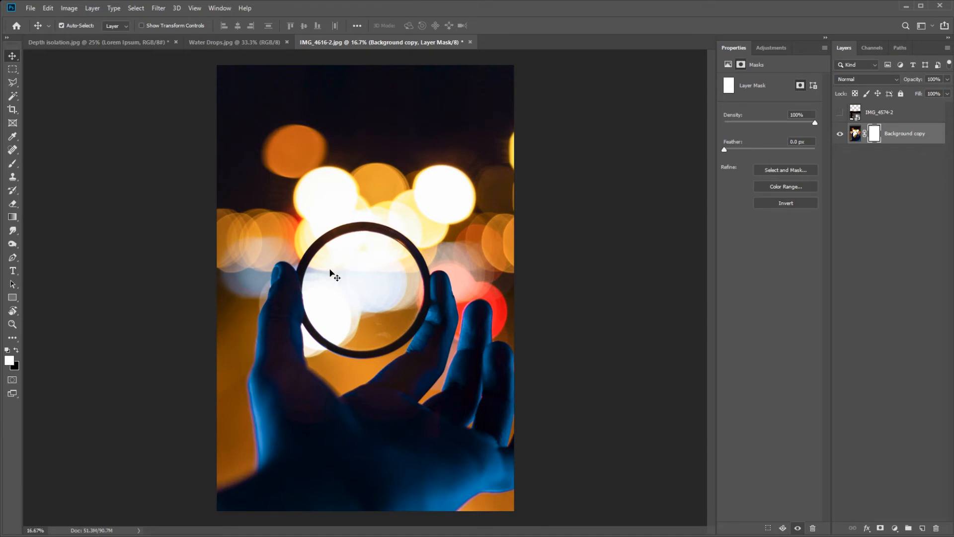
# Select the circular area inside the glass ring with the Elliptical Marquee tool.
pyautogui.rightClick(12, 69)
pyautogui.click(60, 82)
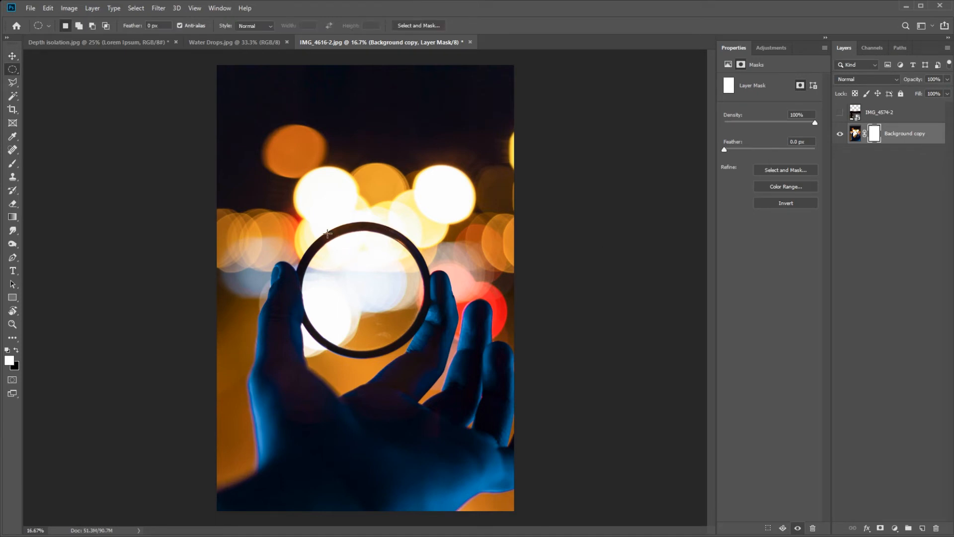
pyautogui.moveTo(418, 348); pyautogui.dragTo(377, 285)
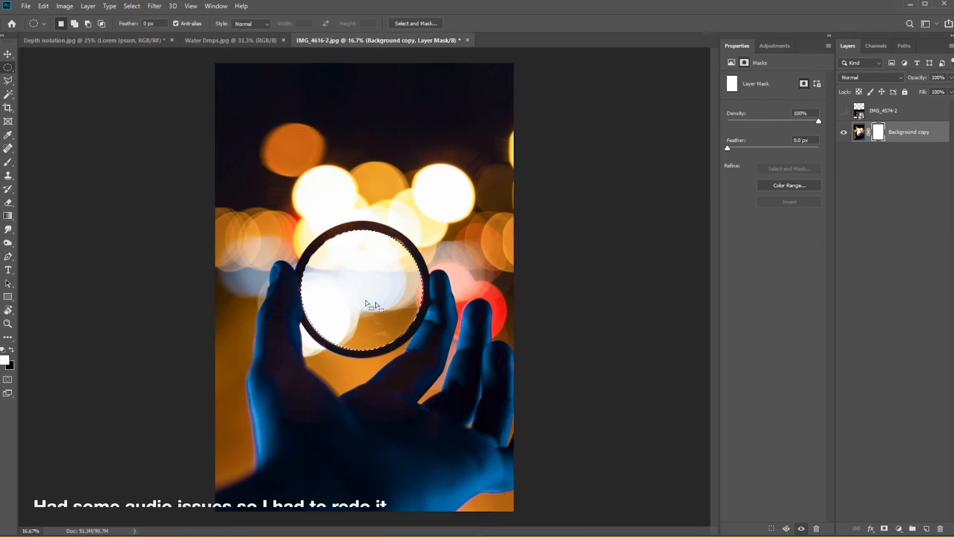
# Fill the circular selection on the Background copy mask with black, in Normal mode at 100% opacity.
pyautogui.rightClick(356, 287)
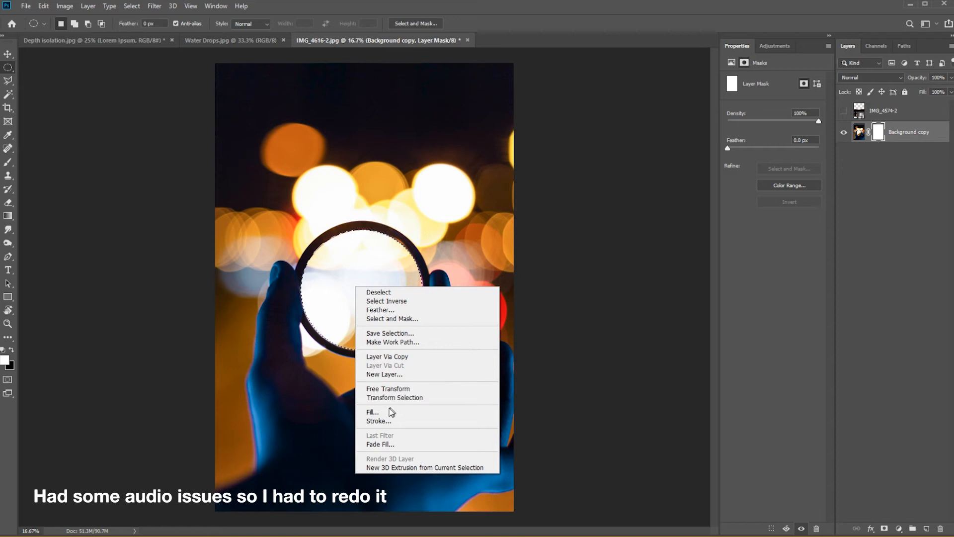
pyautogui.click(378, 415)
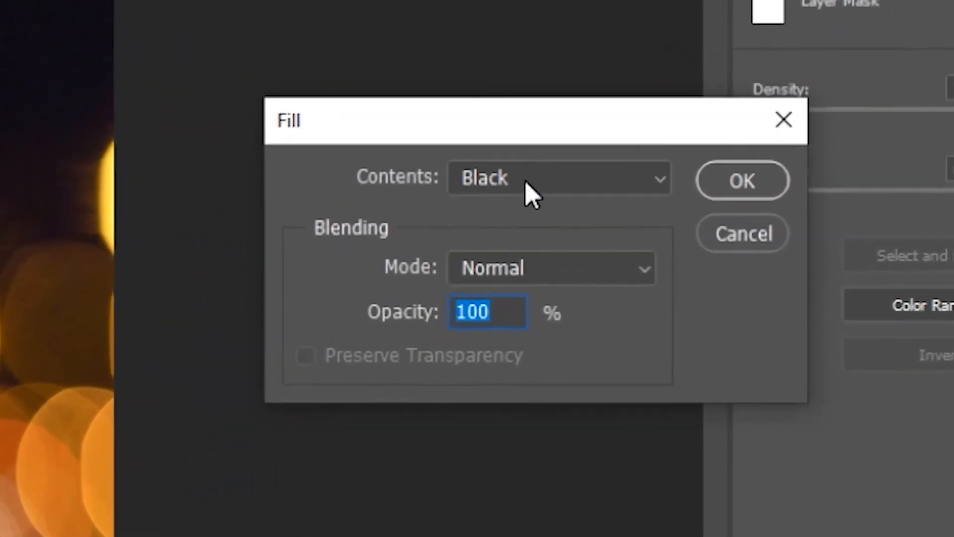
pyautogui.click(652, 143)
pyautogui.click(491, 432)
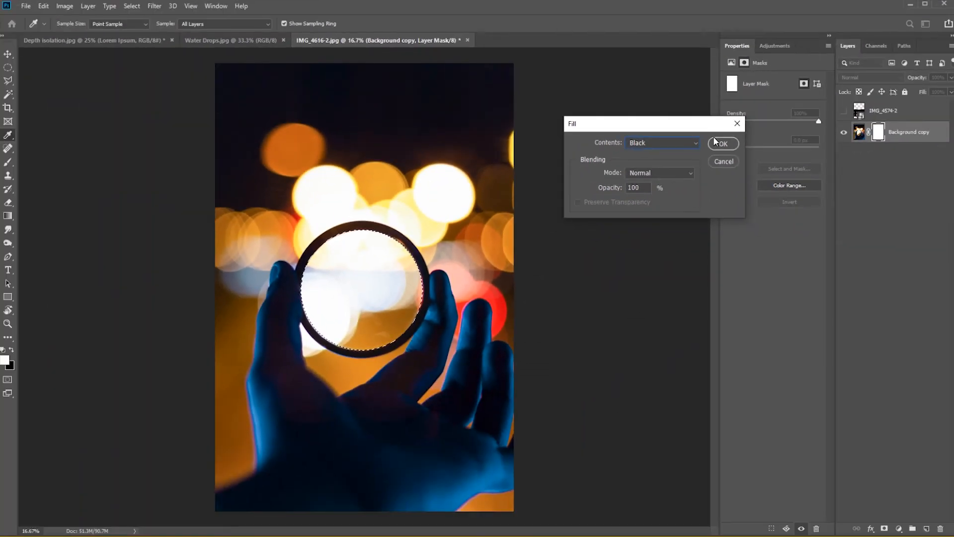
pyautogui.click(720, 144)
pyautogui.press('m')
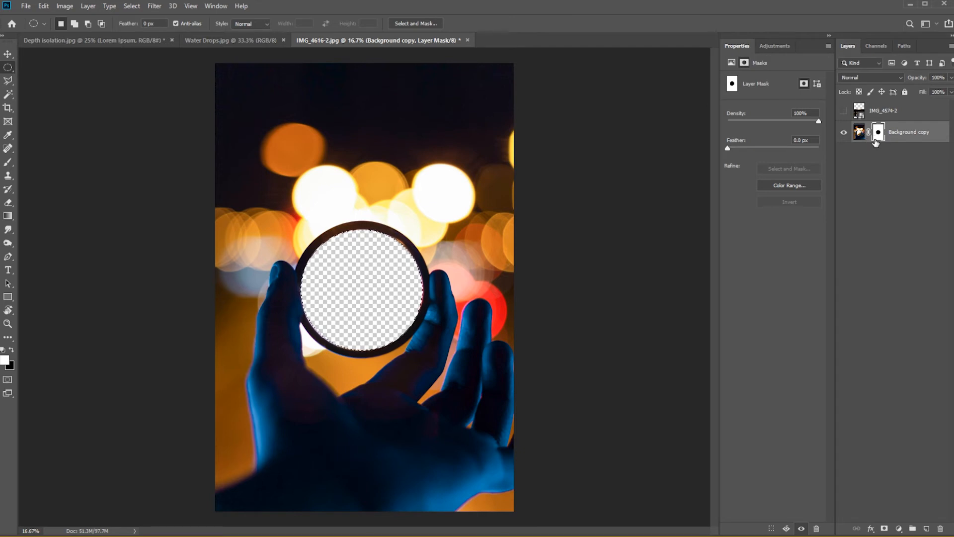
# Show the IMG_4574-2 highway layer and place it below the Background copy layer.
pyautogui.click(859, 132)
pyautogui.press('v')
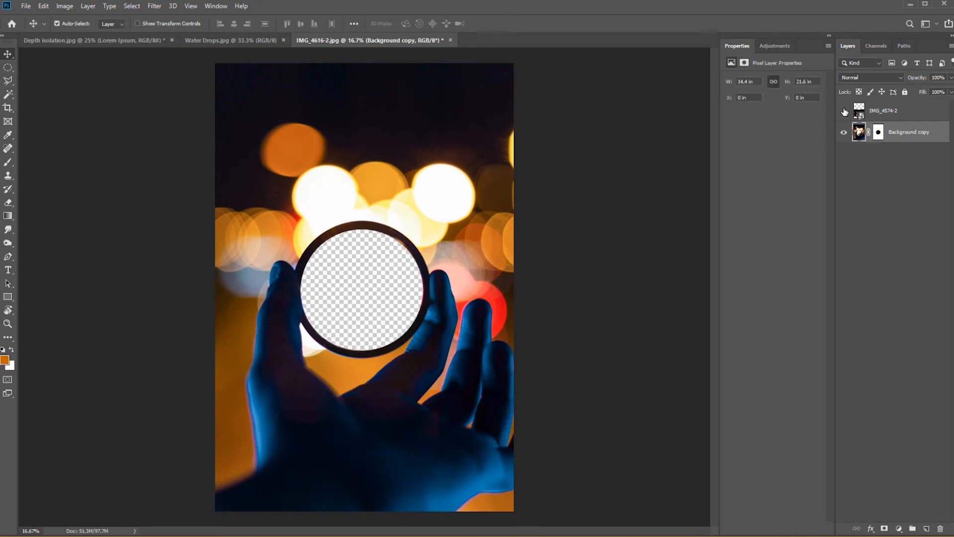
pyautogui.click(844, 111)
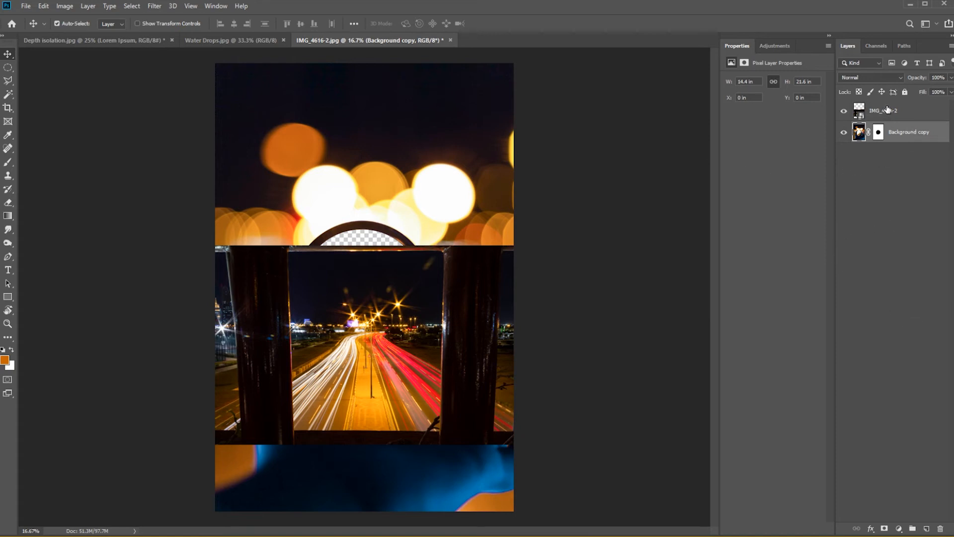
pyautogui.moveTo(887, 109); pyautogui.dragTo(888, 151)
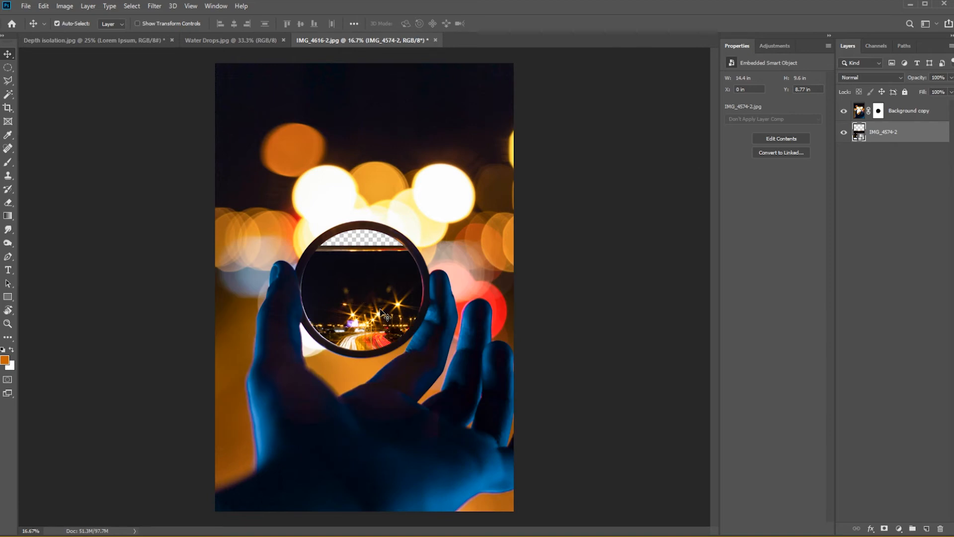
# Move the highway photo within the ring opening to about X -0.2 in and Y 6.27 in.
pyautogui.moveTo(381, 312); pyautogui.dragTo(380, 258)
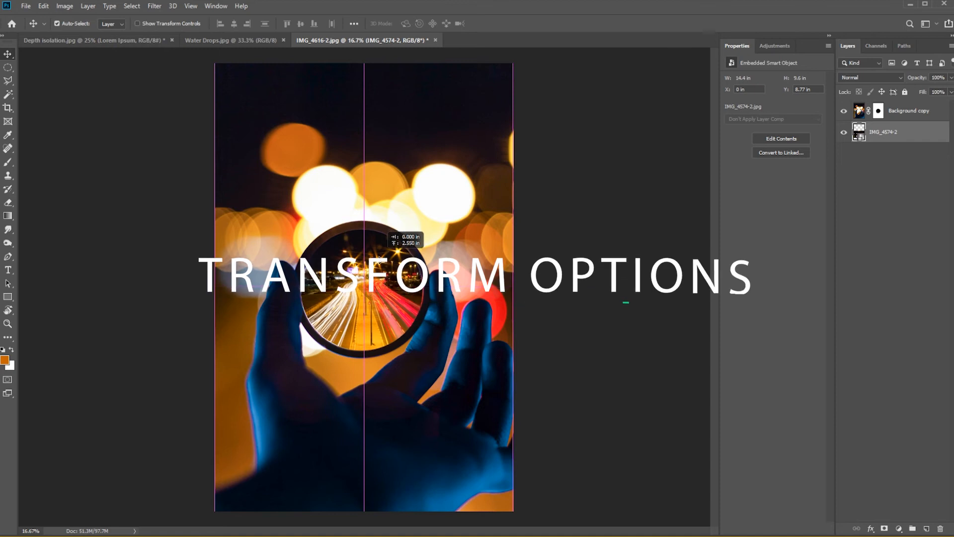
pyautogui.moveTo(379, 258); pyautogui.dragTo(379, 259)
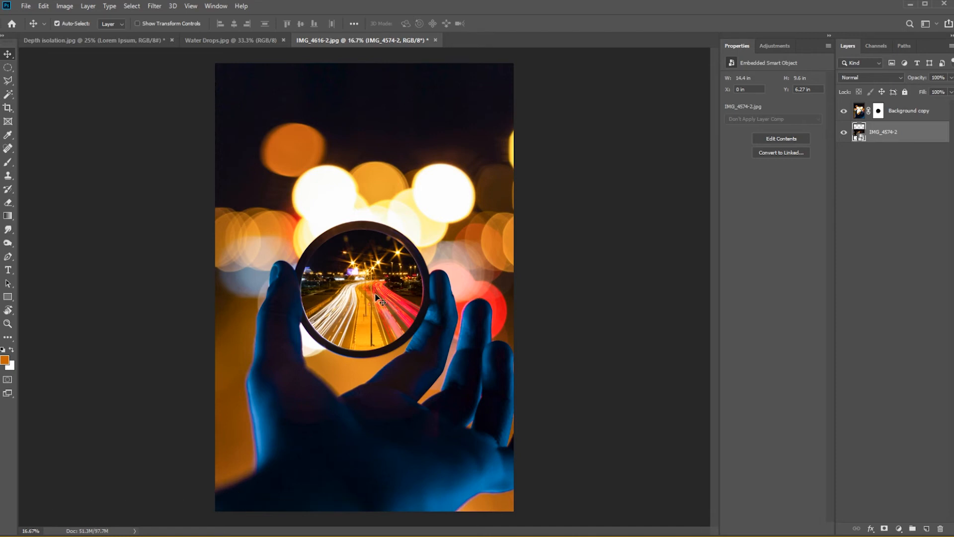
pyautogui.moveTo(371, 296); pyautogui.dragTo(367, 297)
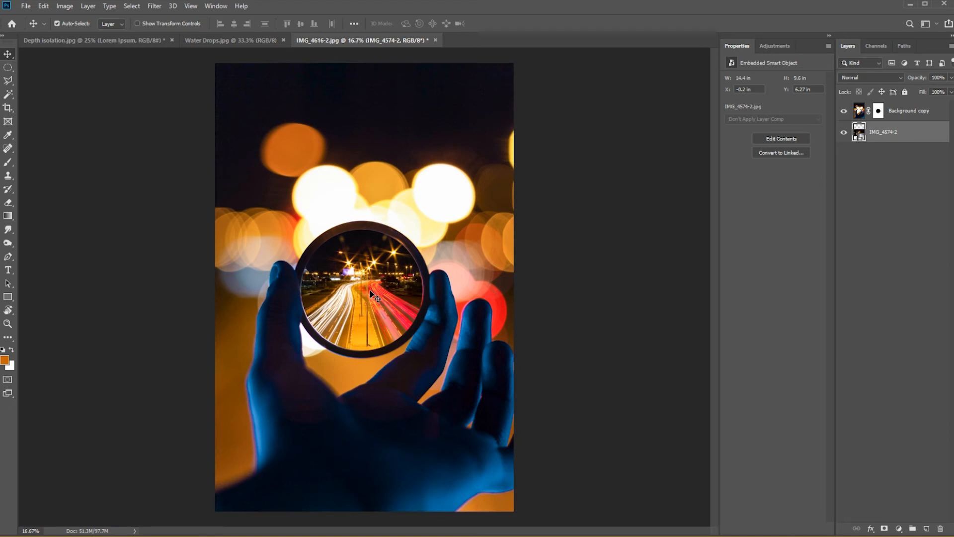
# Free-transform the highway photo to about 55% width and 56% height, centred behind the glass ring.
pyautogui.hotkey('ctrl', 't')
pyautogui.moveTo(511, 293); pyautogui.dragTo(463, 292)
pyautogui.moveTo(258, 287); pyautogui.dragTo(240, 287)
pyautogui.moveTo(449, 292); pyautogui.dragTo(477, 281)
pyautogui.moveTo(374, 266); pyautogui.dragTo(376, 272)
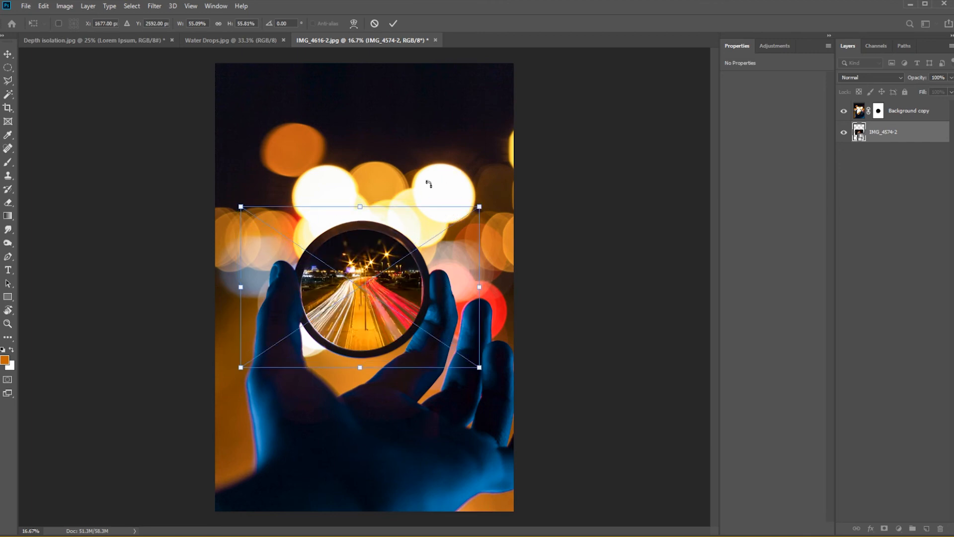
pyautogui.click(393, 23)
# Brush black on the Background copy mask along the glass ring's inner edge, with the brush flow at 56%.
pyautogui.press('z')
pyautogui.moveTo(329, 285); pyautogui.dragTo(378, 273)
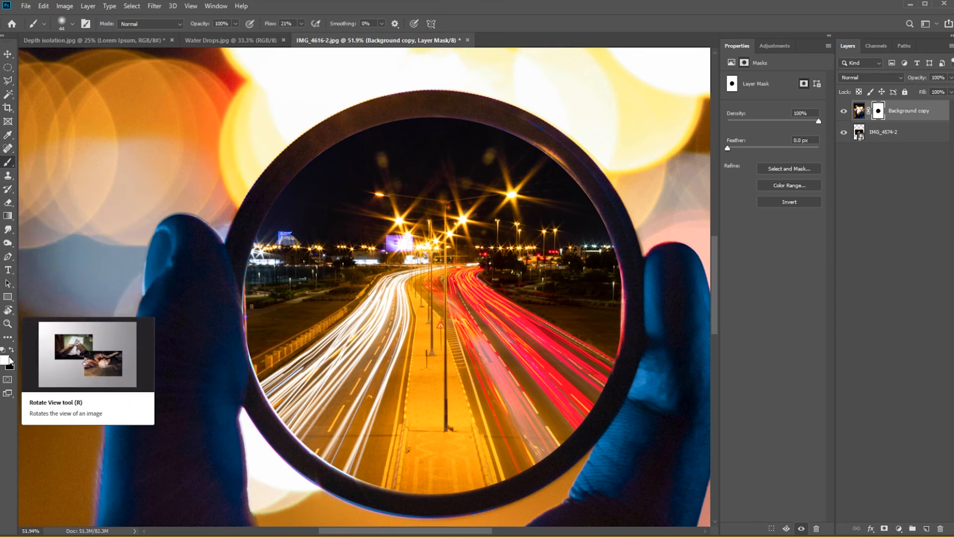
pyautogui.click(9, 370)
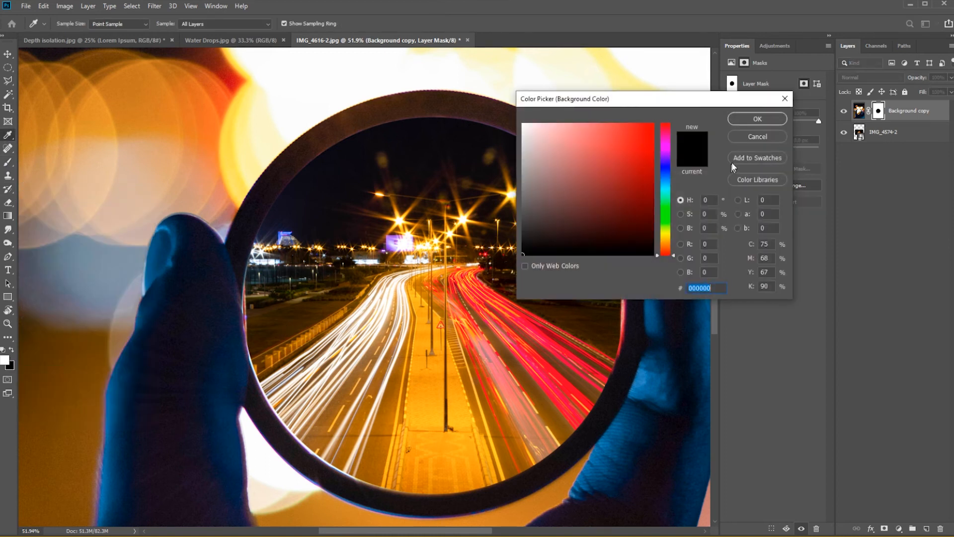
pyautogui.click(758, 120)
pyautogui.press('x')
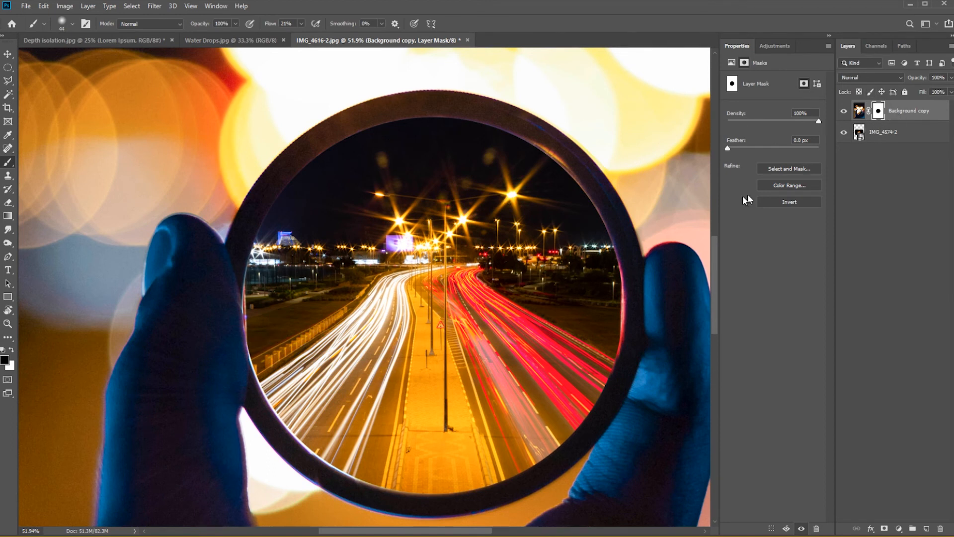
pyautogui.moveTo(270, 24); pyautogui.dragTo(287, 23)
pyautogui.scroll(10, 277, 492)
pyautogui.moveTo(497, 456); pyautogui.dragTo(222, 155)
pyautogui.scroll(13, 223, 159)
pyautogui.hscroll(8, 378, 214)
pyautogui.moveTo(380, 214); pyautogui.dragTo(518, 330)
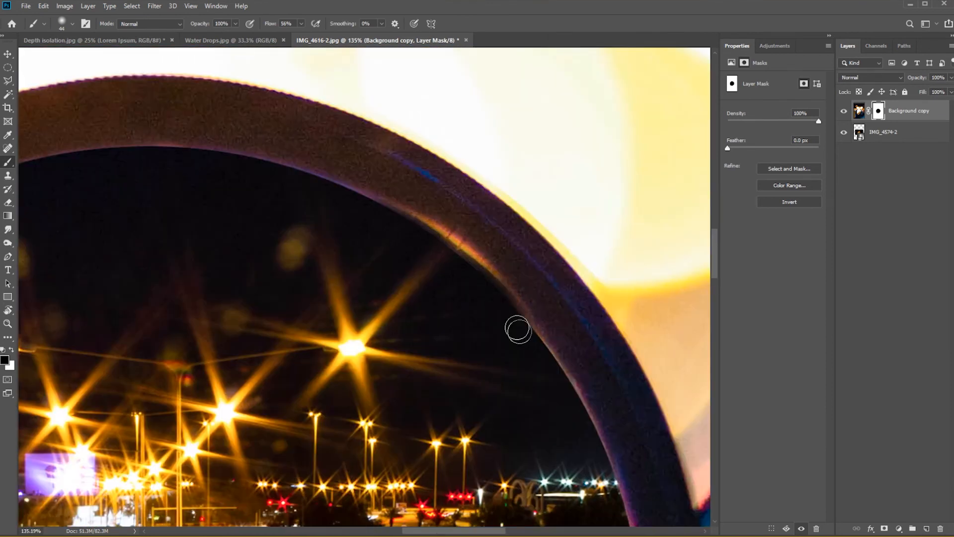
pyautogui.scroll(-10, 518, 329)
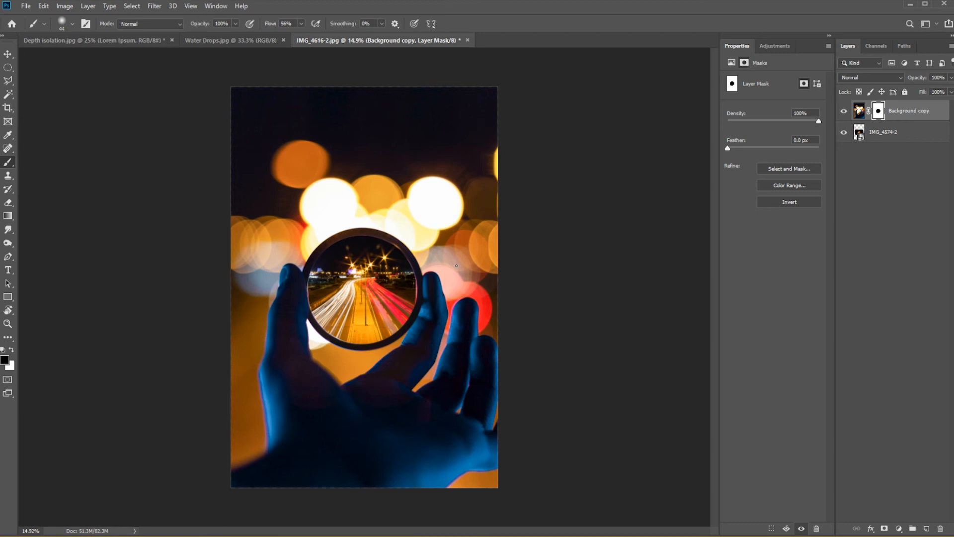
# Paint black over the ring's coloured reflections on the Background copy image, finishing with the brush at 30% opacity.
pyautogui.click(860, 111)
pyautogui.scroll(10, 269, 264)
pyautogui.click(5, 360)
pyautogui.click(755, 119)
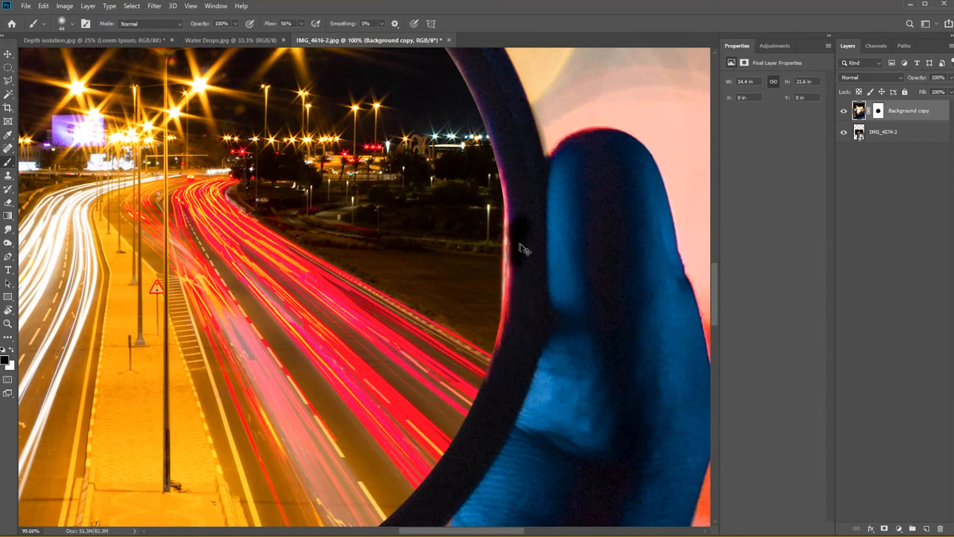
pyautogui.moveTo(522, 249); pyautogui.dragTo(492, 380)
pyautogui.scroll(5, 464, 269)
pyautogui.press('3')
pyautogui.moveTo(464, 269); pyautogui.dragTo(330, 142)
pyautogui.moveTo(319, 174); pyautogui.dragTo(517, 137)
pyautogui.scroll(-10, 364, 287)
# Add Brightness/Contrast, Levels, Curves, Exposure and Hue/Saturation adjustment layers above the Background copy layer.
pyautogui.click(775, 45)
pyautogui.click(749, 69)
pyautogui.click(761, 69)
pyautogui.click(773, 69)
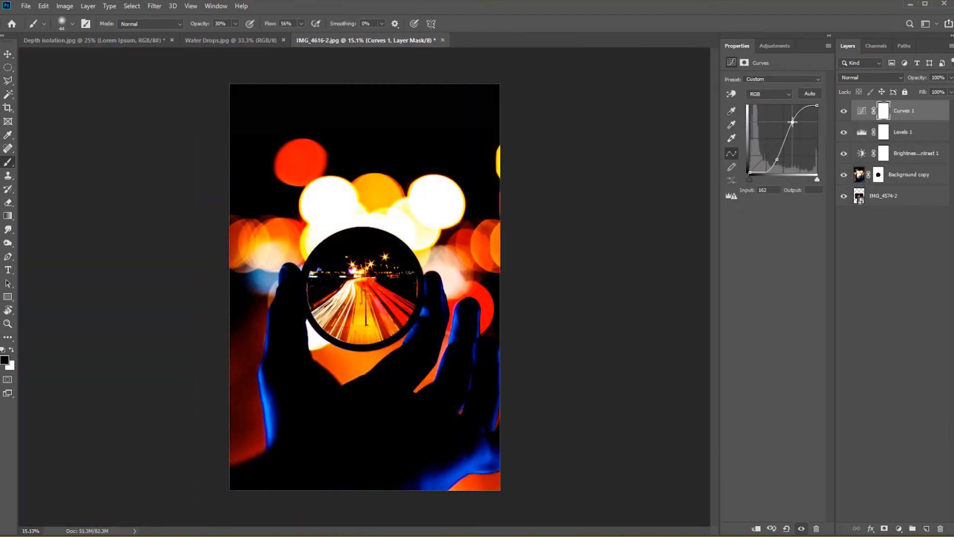
pyautogui.click(786, 69)
pyautogui.click(742, 83)
# Nudge the IMG_4574-2 highway photo slightly upward inside the glass ring.
pyautogui.press('v')
pyautogui.moveTo(366, 294); pyautogui.dragTo(365, 291)
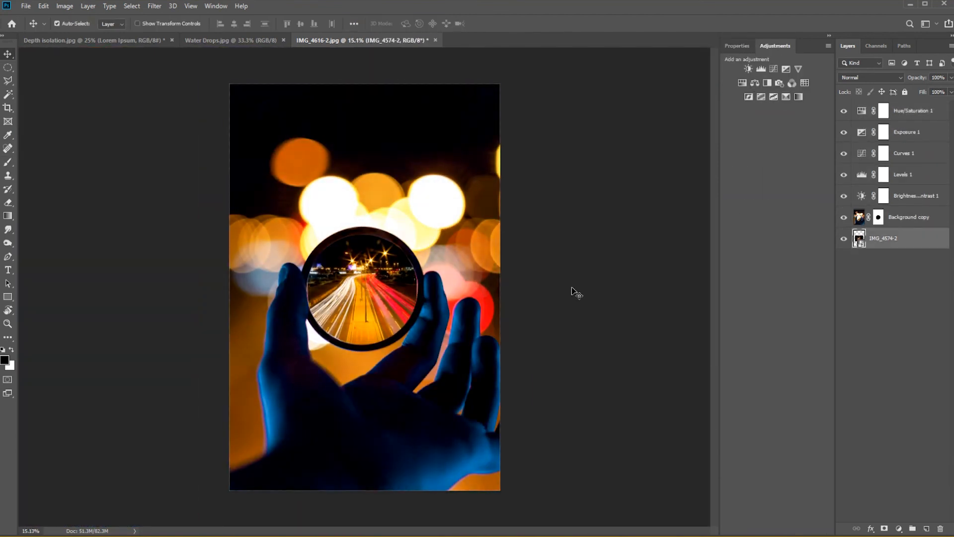